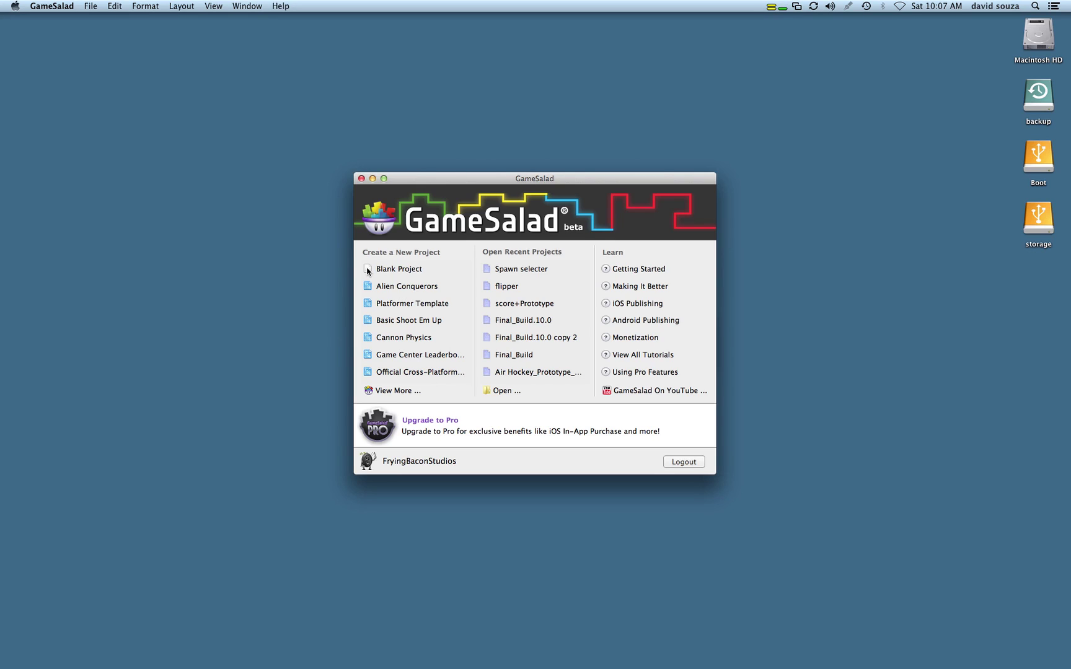
Step: Create a blank project and set its platform to iPad Landscape
left_click(367, 271)
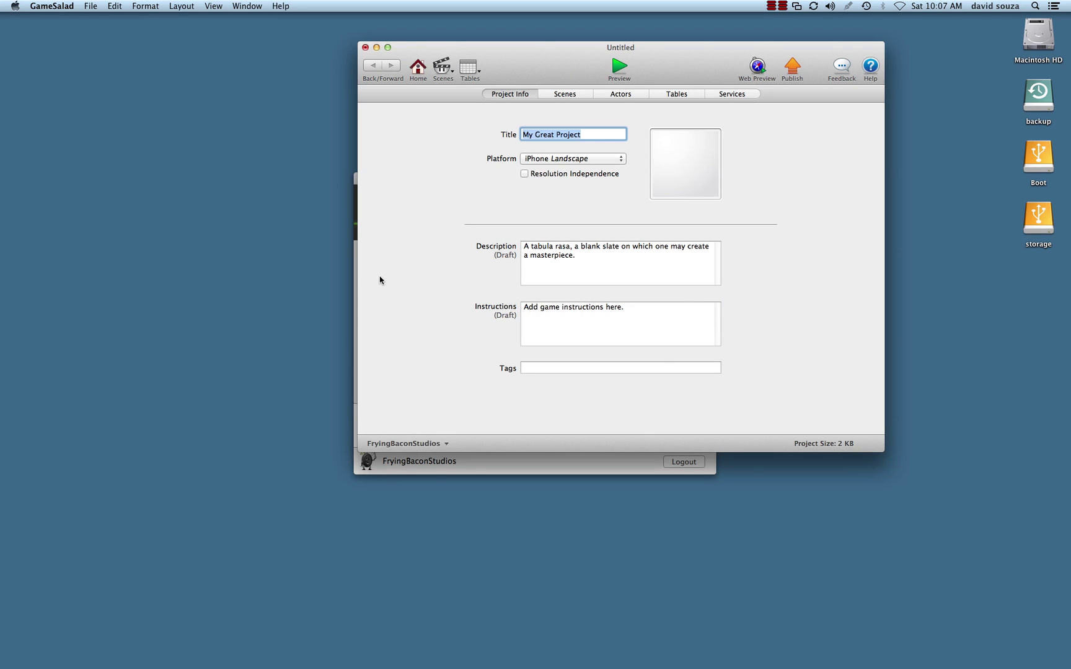
left_click(495, 467)
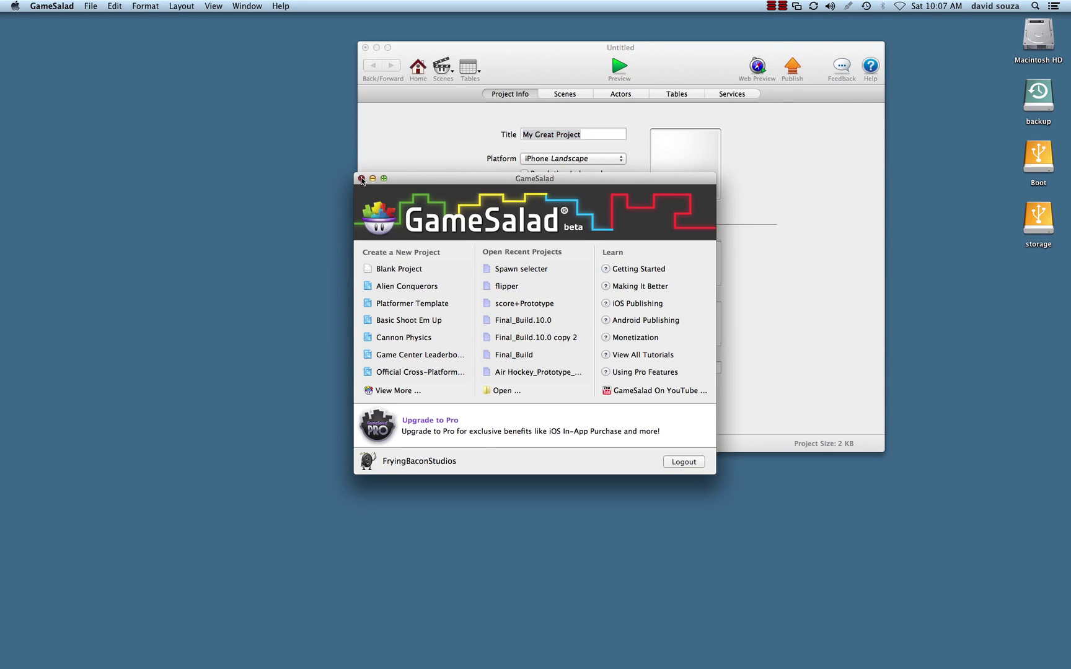
left_click(362, 178)
left_click(582, 161)
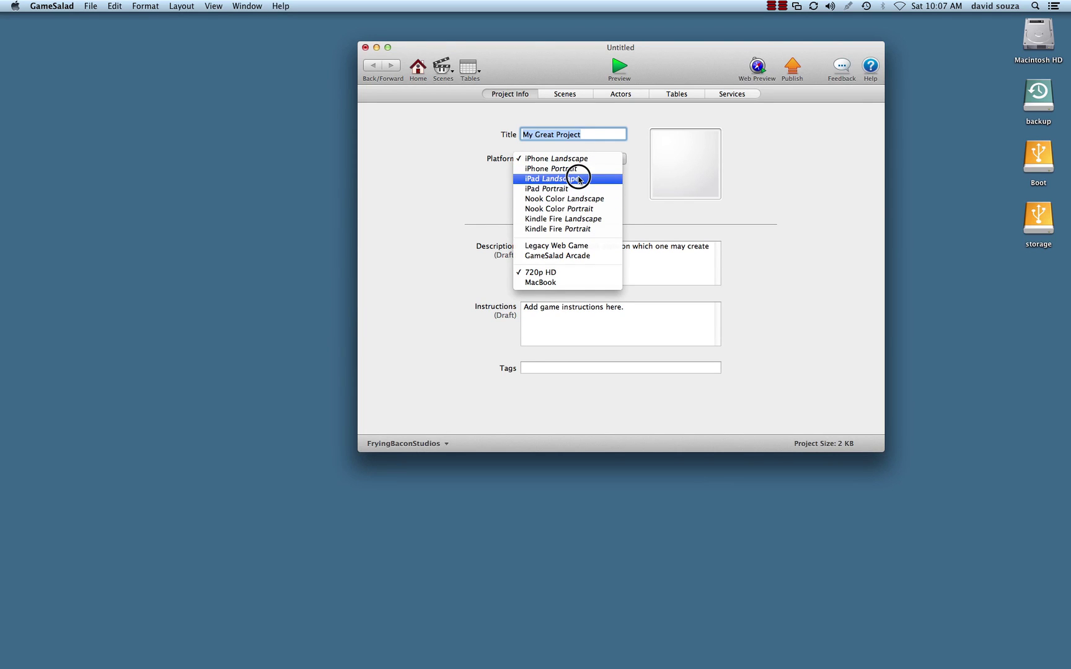
left_click(579, 179)
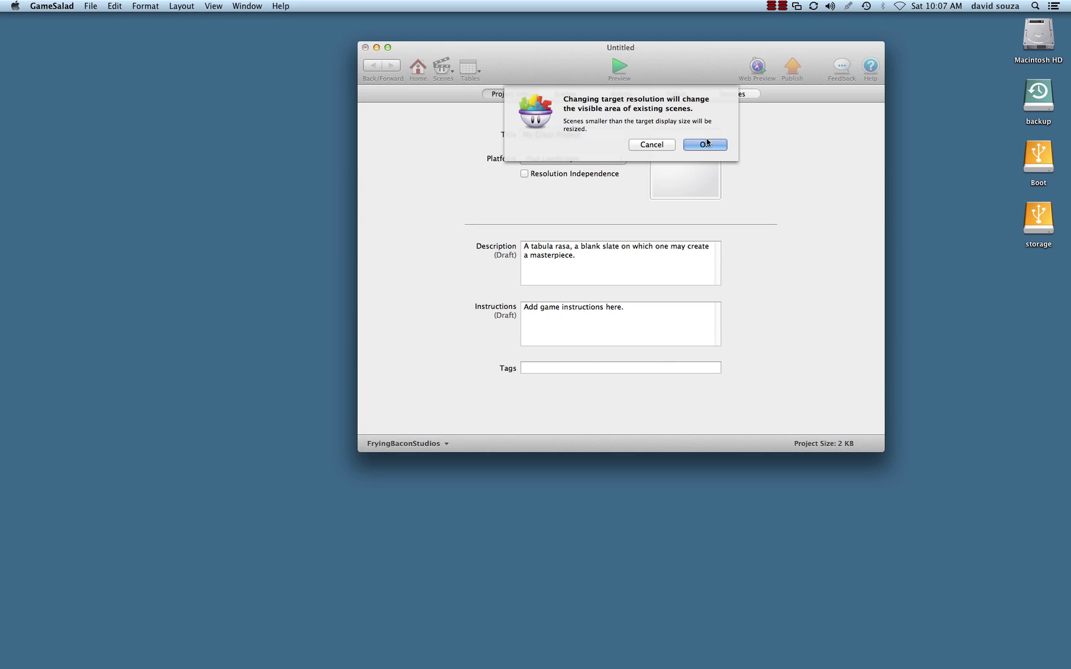
left_click(705, 144)
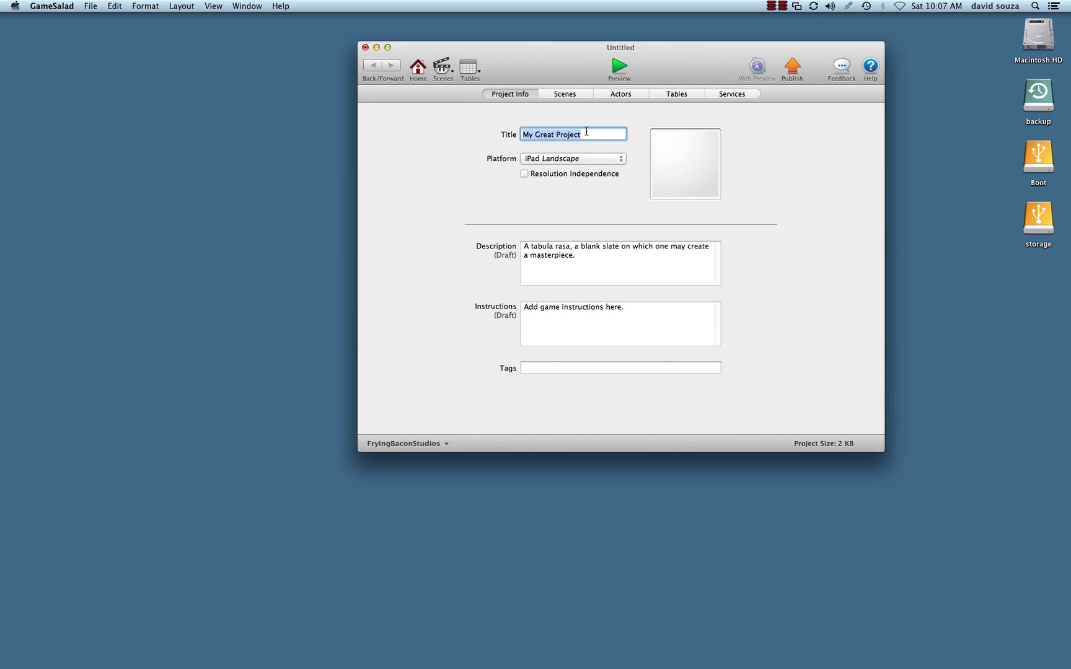
Step: Change the project title to 'logic'
key("BackSpace")
type("logic")
key("Return")
Step: Maximize the project window and save the project as 'logic'
left_click(387, 47)
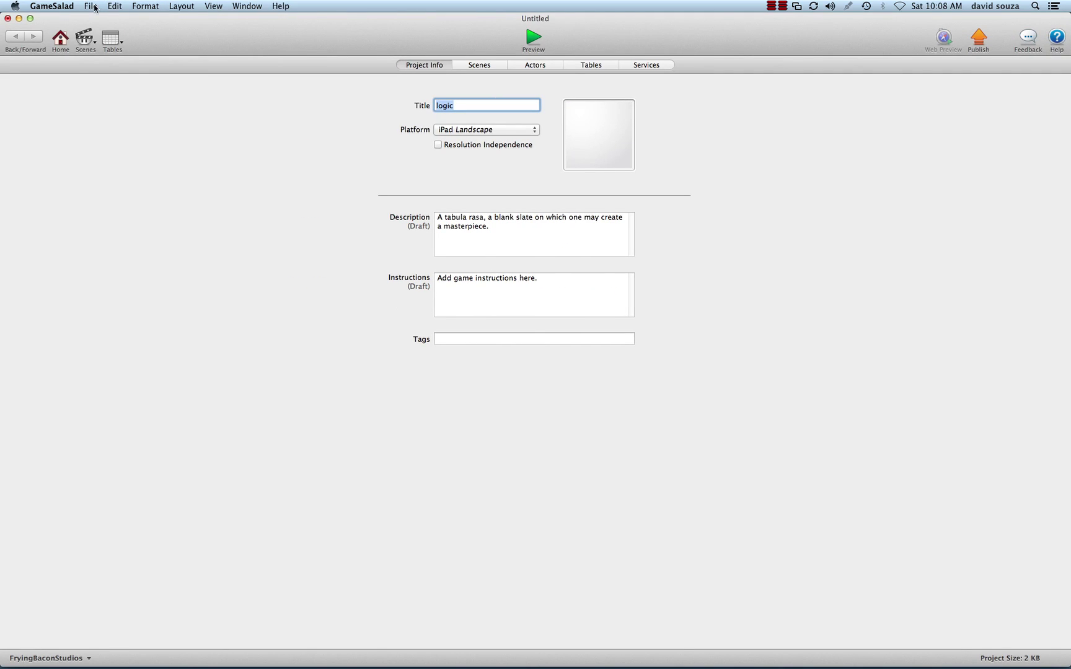
left_click(91, 6)
left_click(101, 61)
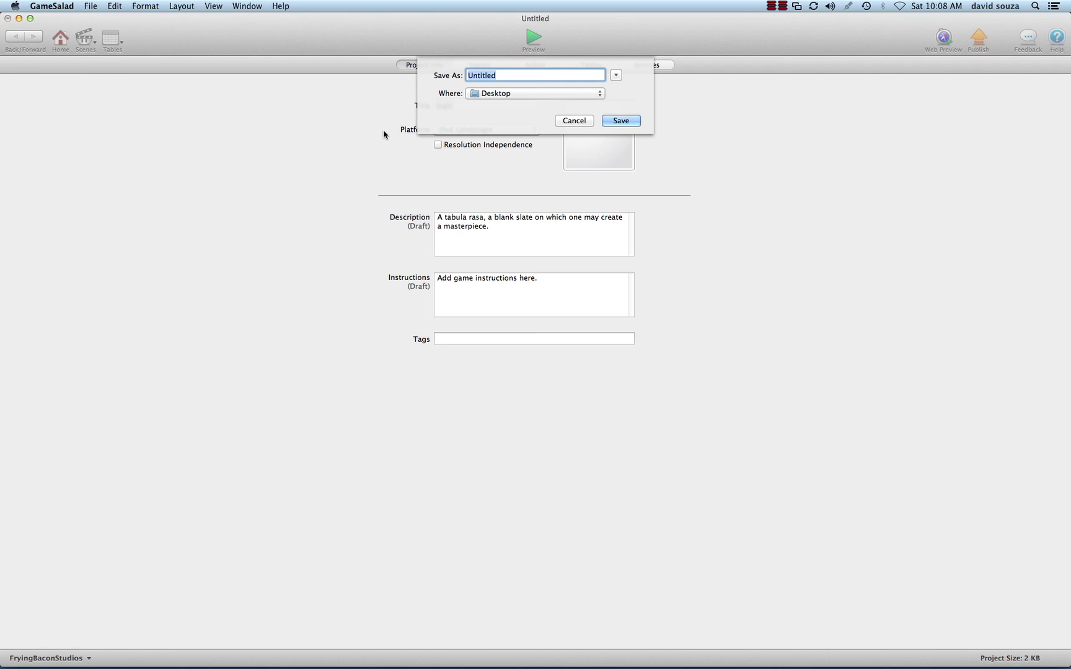
type("logic")
key("Return")
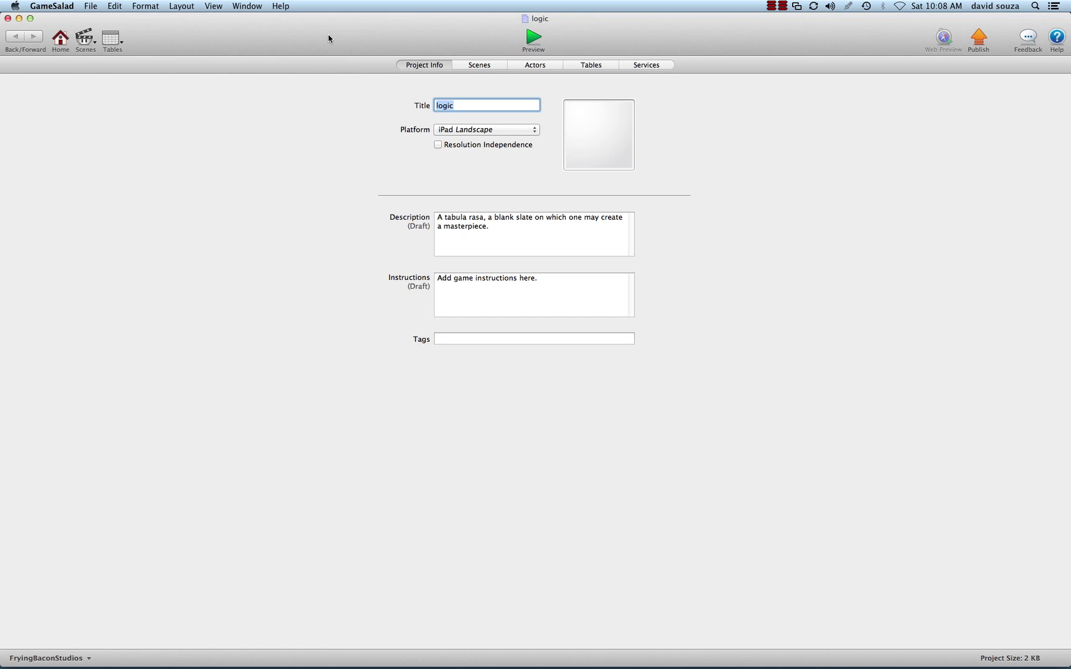
Step: Open the Initial Scene and view the game's Name, Time, Display Size and Actor Tags attributes
left_click(481, 65)
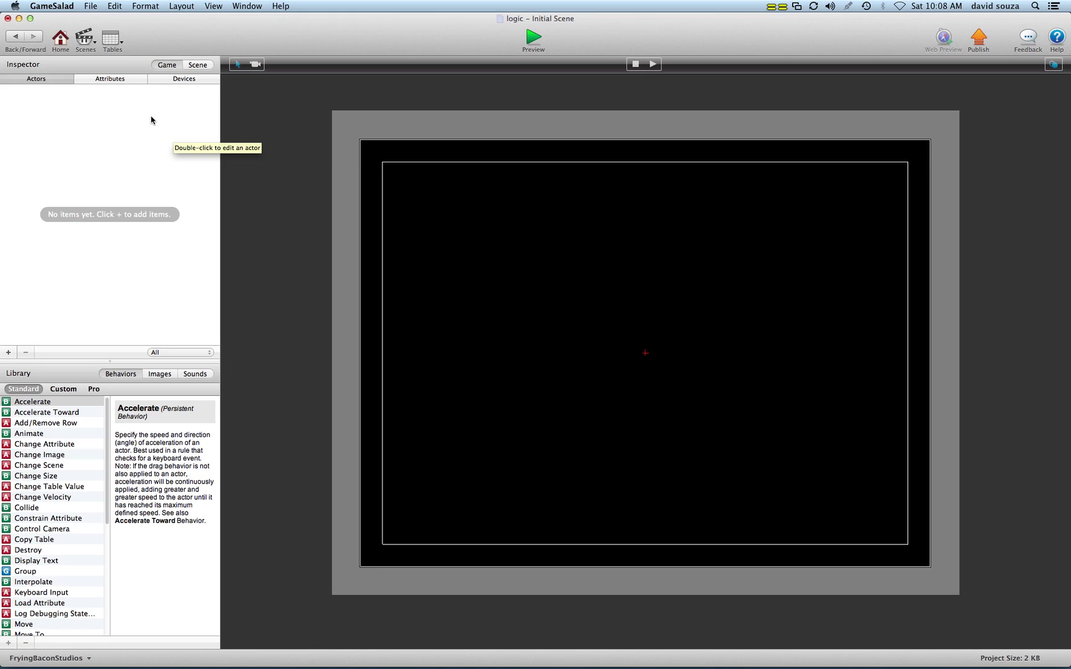
left_click(124, 82)
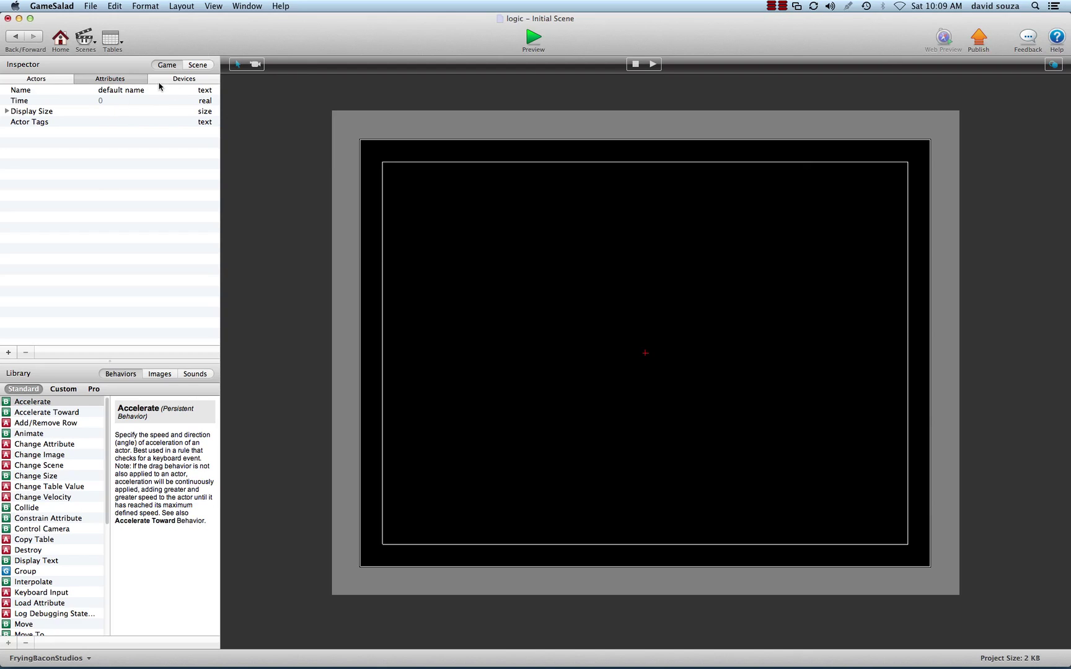
Step: Switch the Inspector to the Initial Scene, glance at its Layers, and return to its attributes
left_click(202, 66)
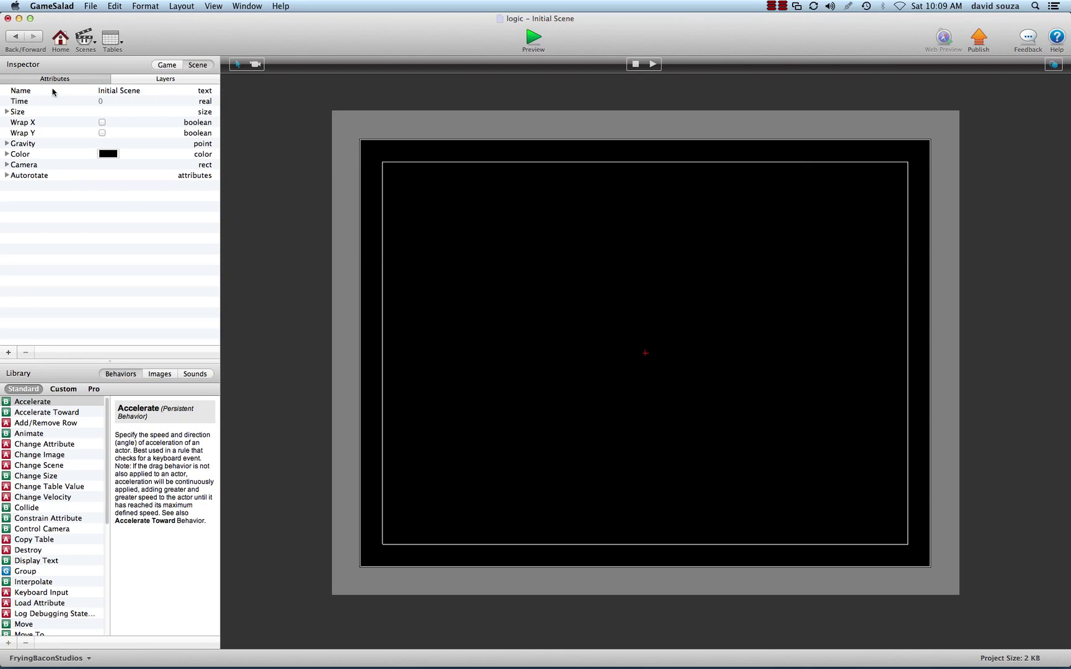
left_click(161, 80)
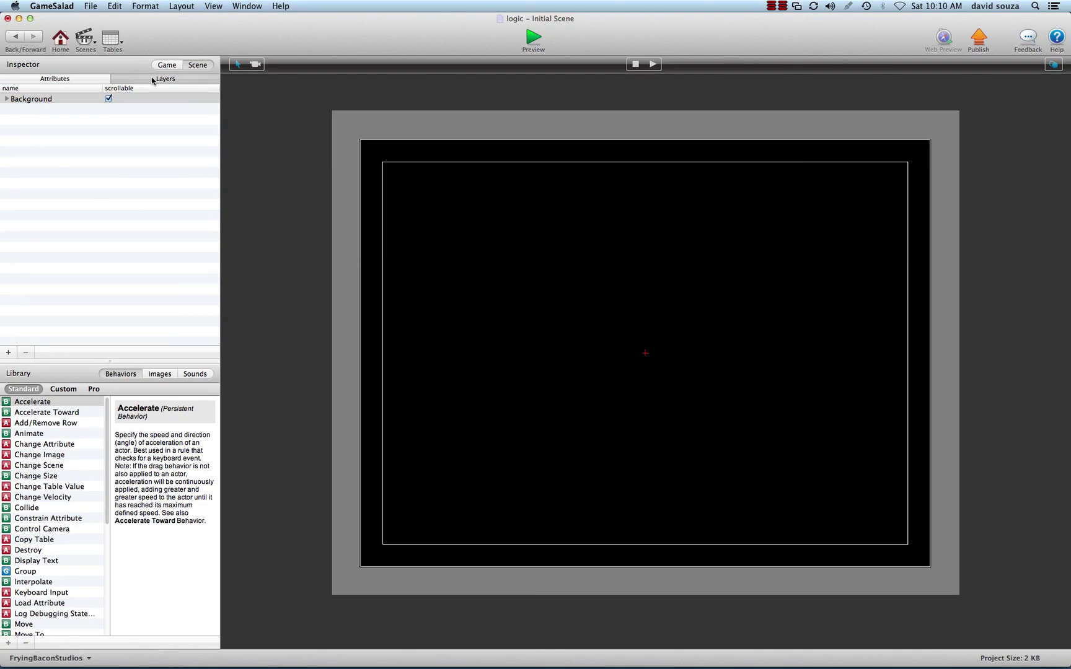
left_click(74, 81)
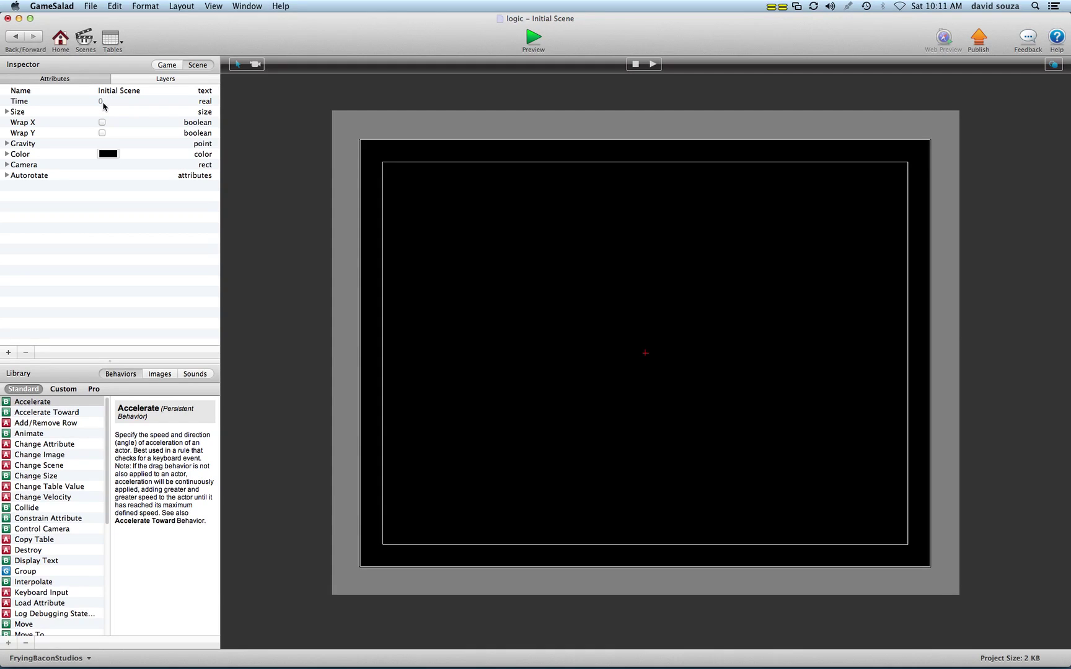
Step: Expand the scene's Size attribute to show width 1024 and height 768
left_click(8, 112)
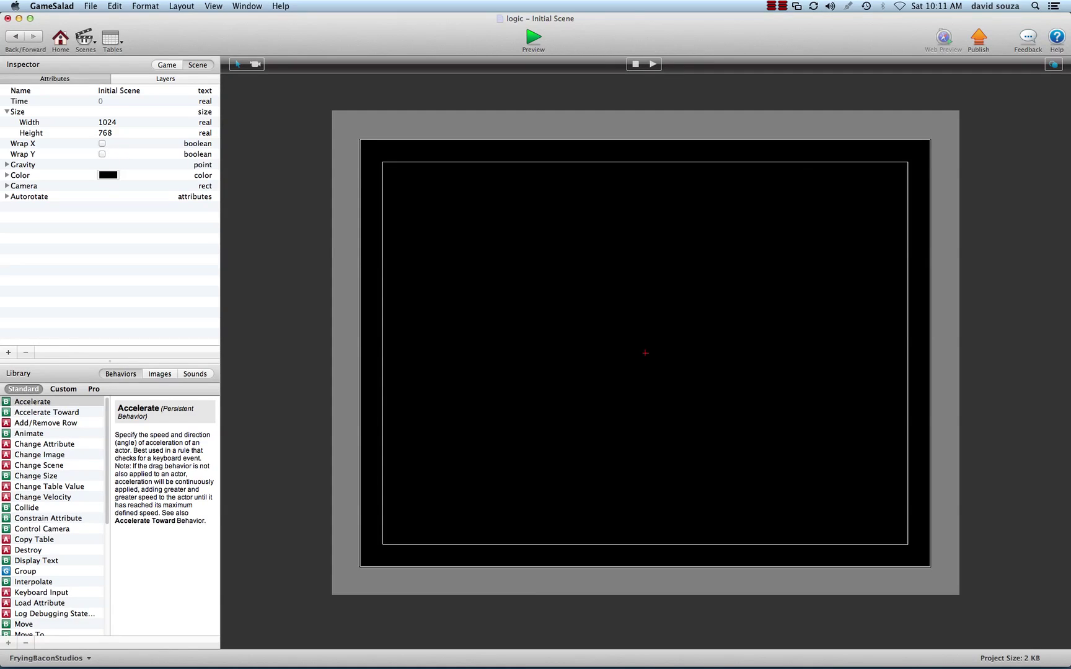
Step: Expand the scene Color and open the Colors picker showing black (R0, G0, B0, A1)
left_click(7, 166)
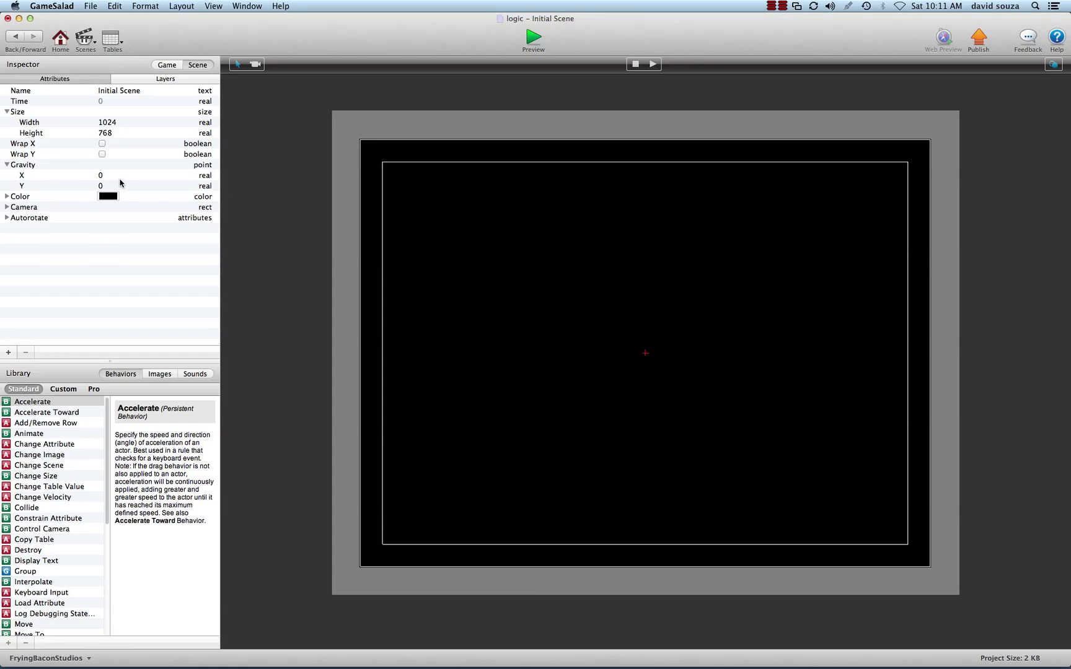
left_click(7, 166)
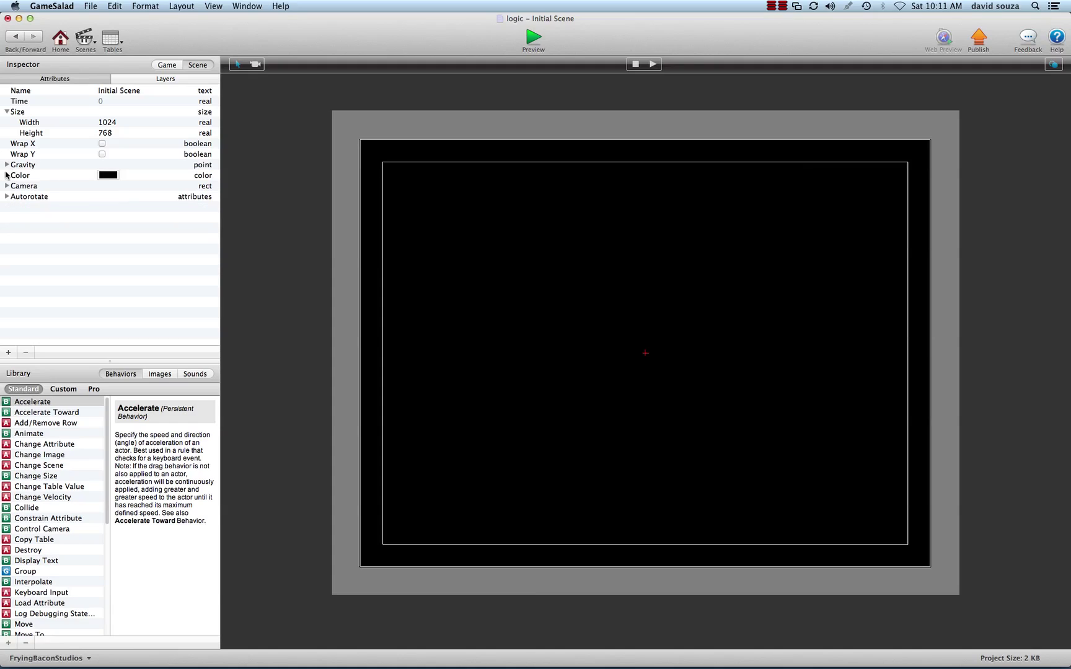
left_click(7, 176)
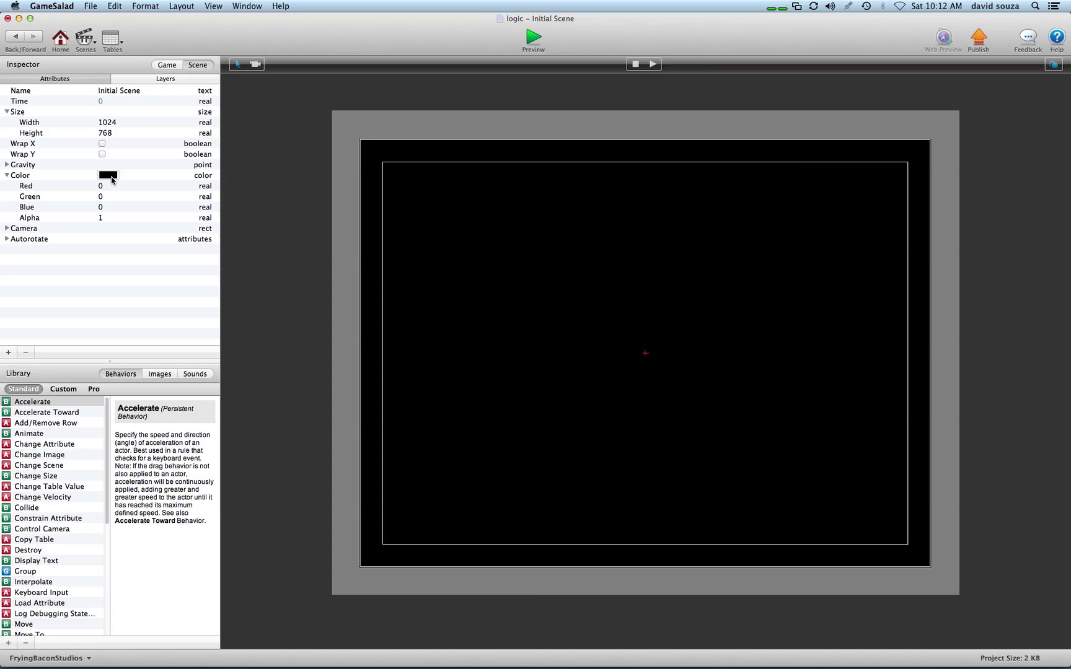
left_click(112, 180)
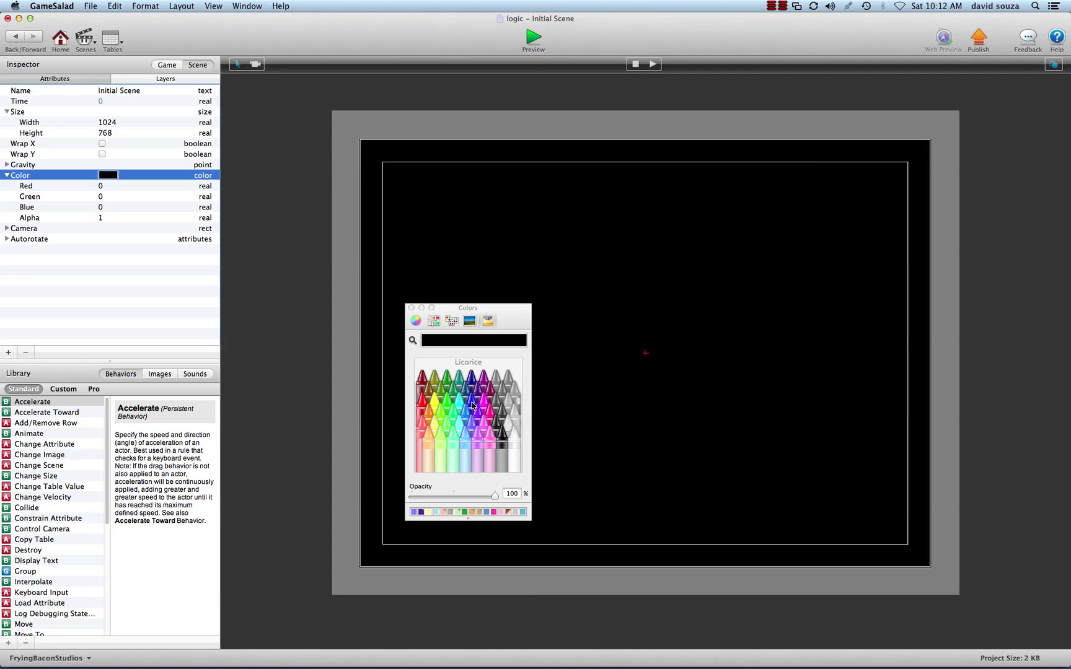
Step: Set the scene background to the Cayenne dark red crayon and close the Colors picker
left_click(473, 405)
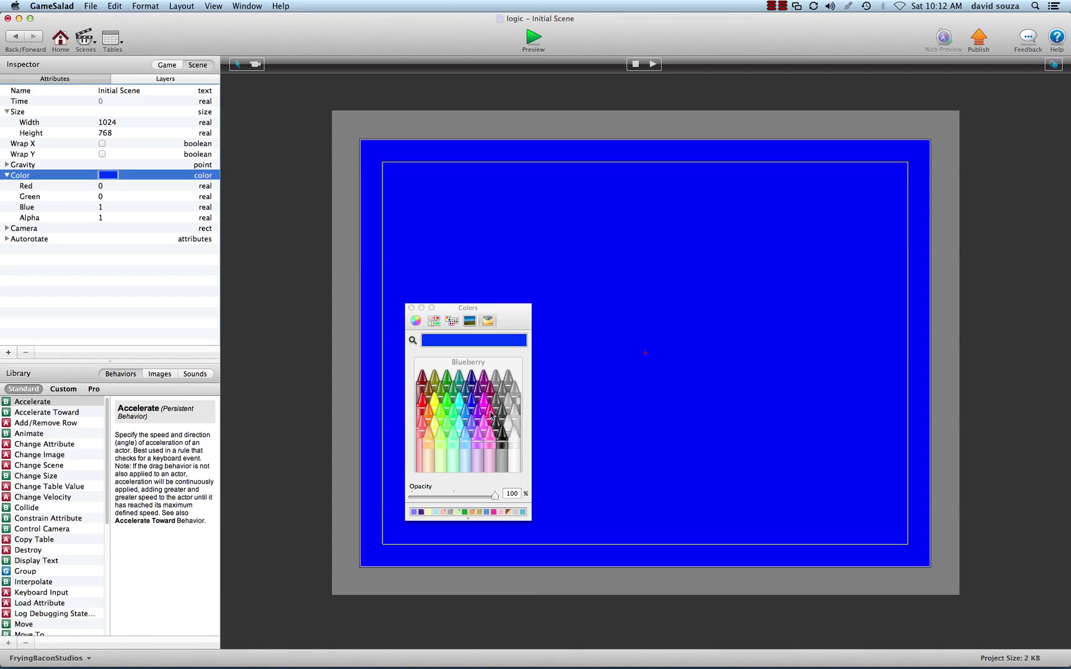
left_click(491, 414)
left_click(423, 379)
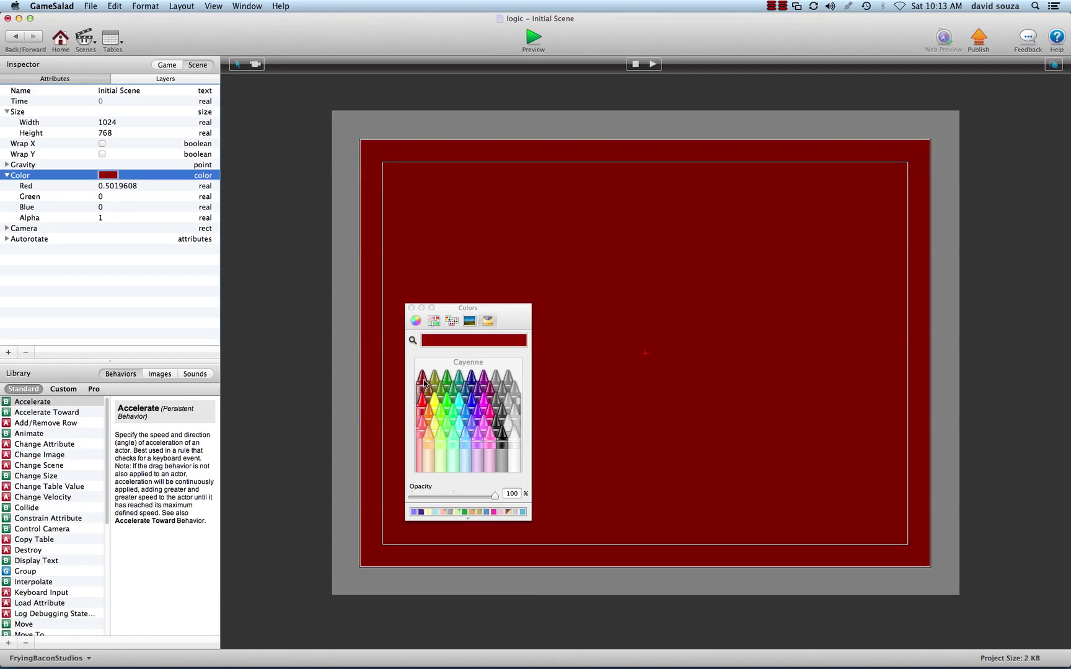
left_click(411, 308)
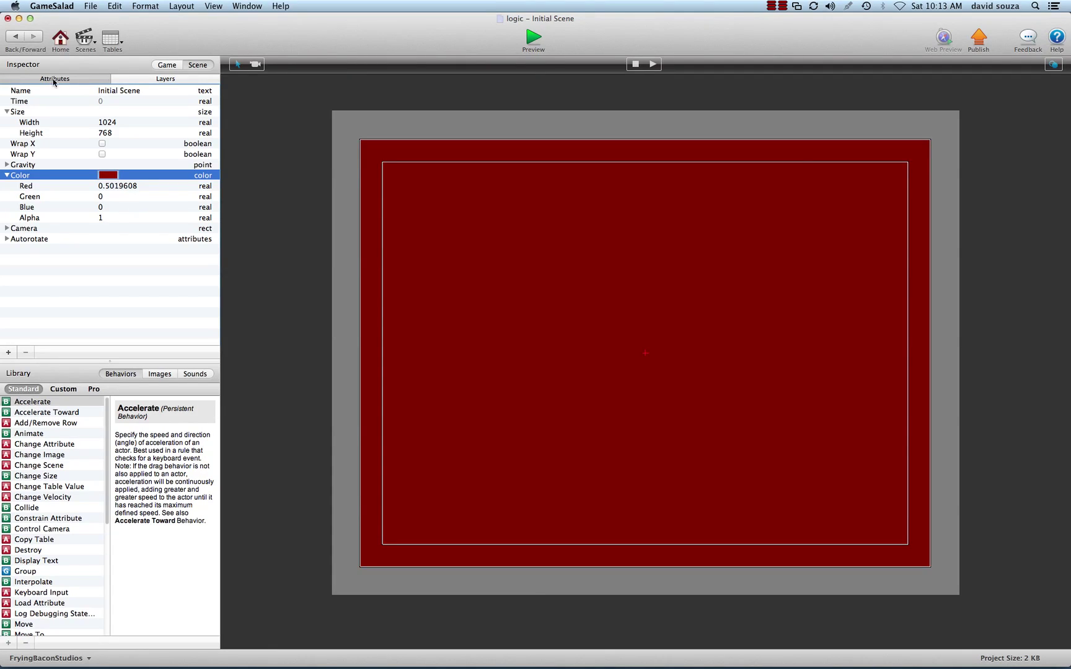
Step: Add a new actor, Actor 1, to the game's actors and open it in the actor editor
left_click(196, 68)
left_click(166, 65)
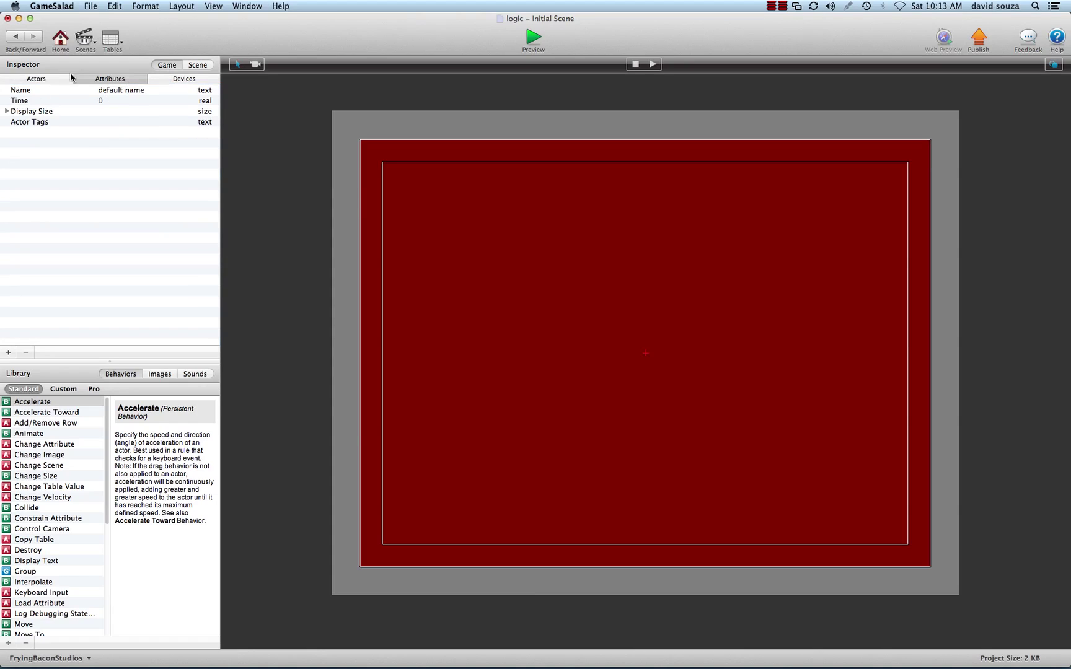
left_click(48, 80)
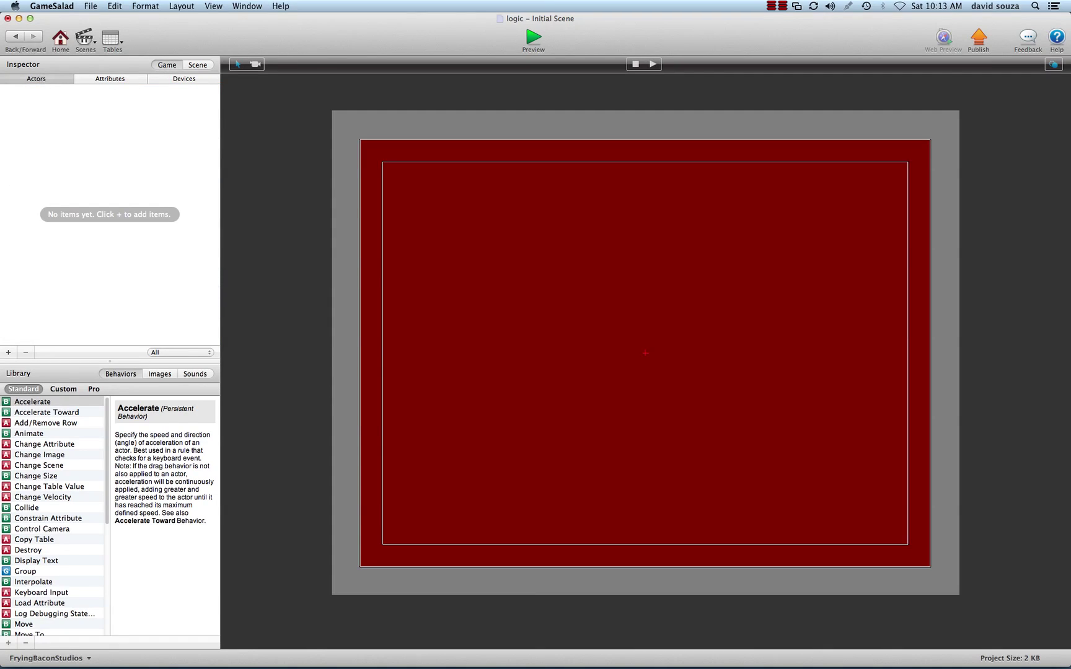
left_click(9, 353)
left_click(51, 112)
double_click(51, 112)
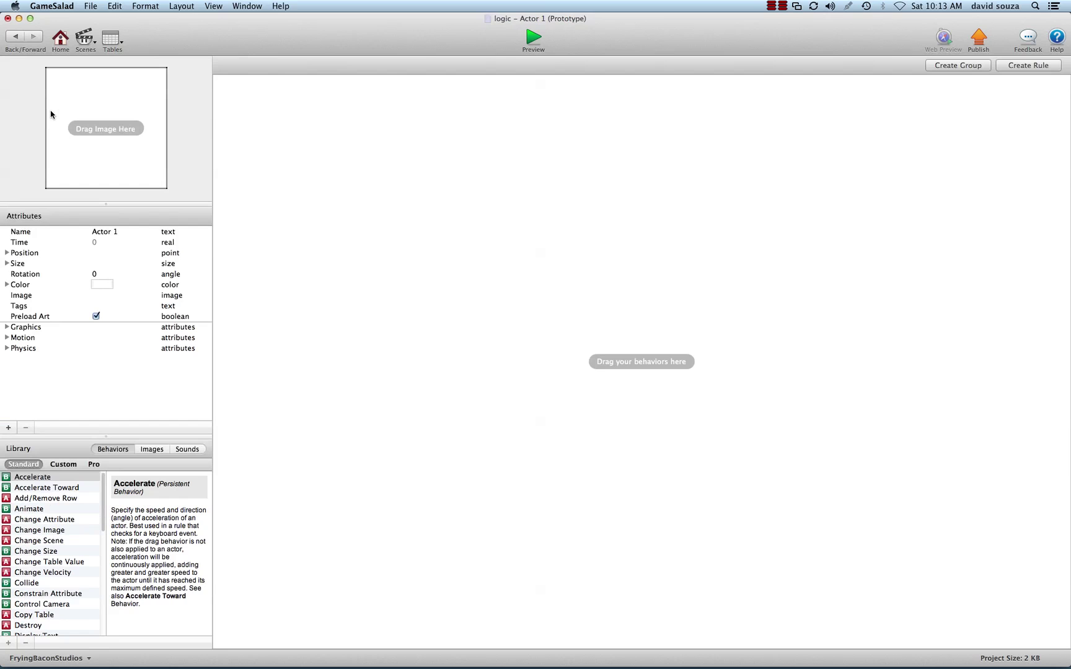
Step: Expand Actor 1's Size attribute to show its 100 × 100 dimensions
left_click(8, 264)
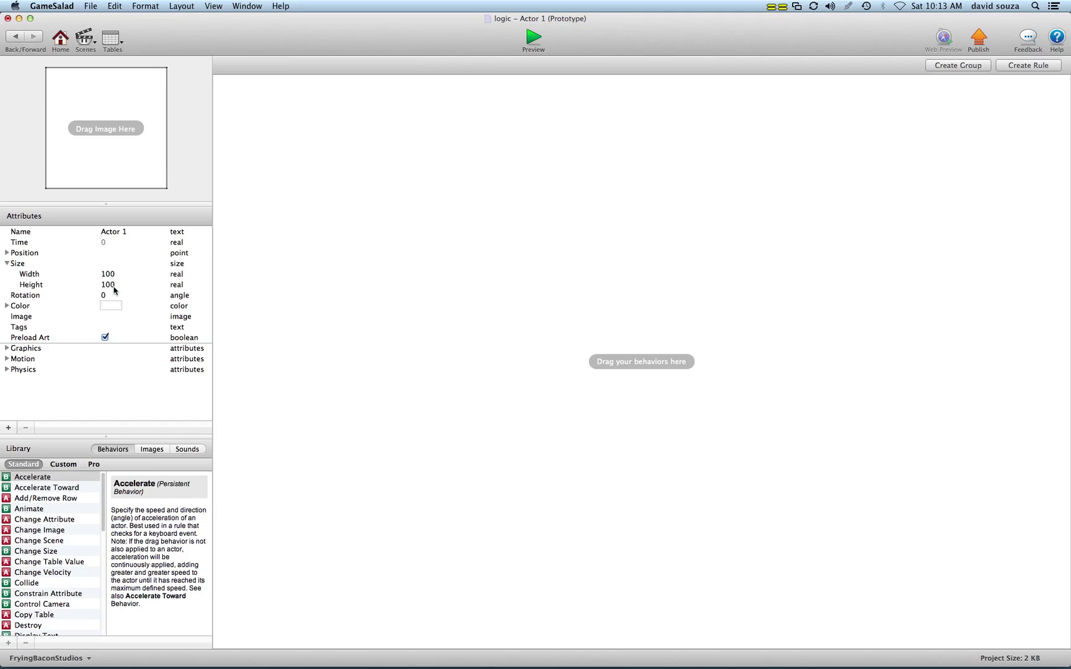
left_click(8, 254)
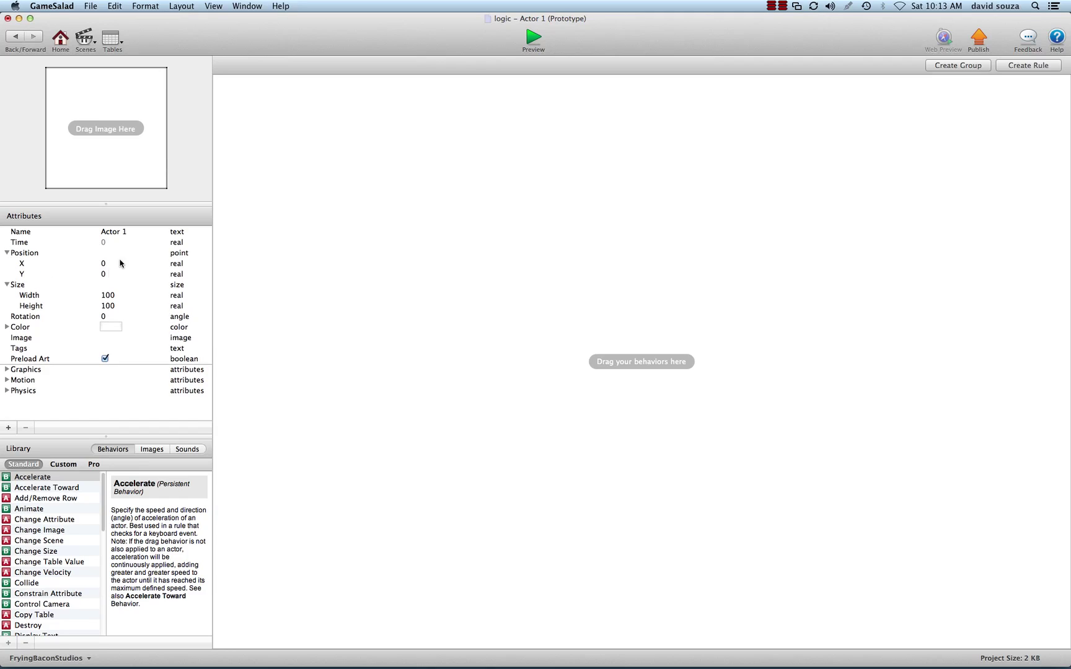
left_click(6, 253)
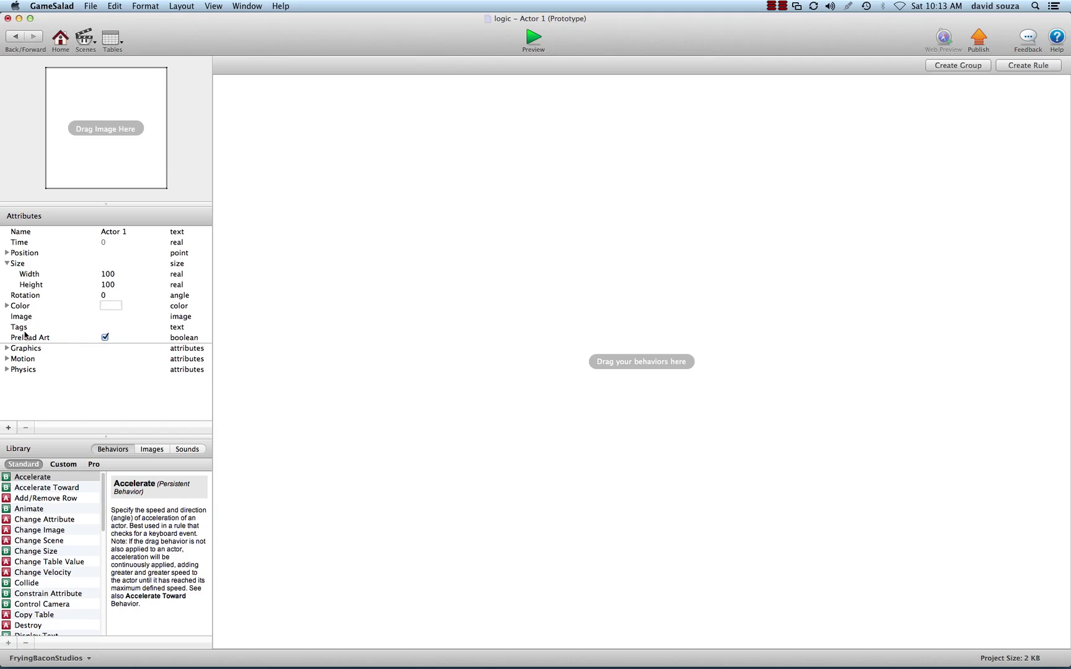
Step: Expand Actor 1's Graphics attributes to review blending mode, wrap and anchor
left_click(7, 348)
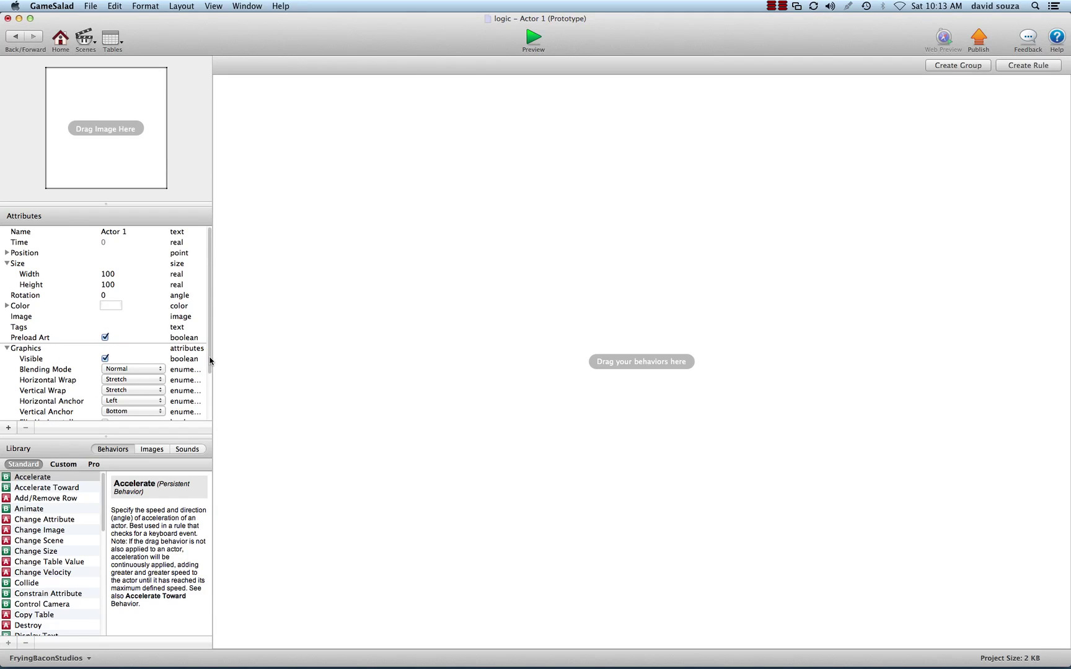
scroll(209, 365, "down", 5)
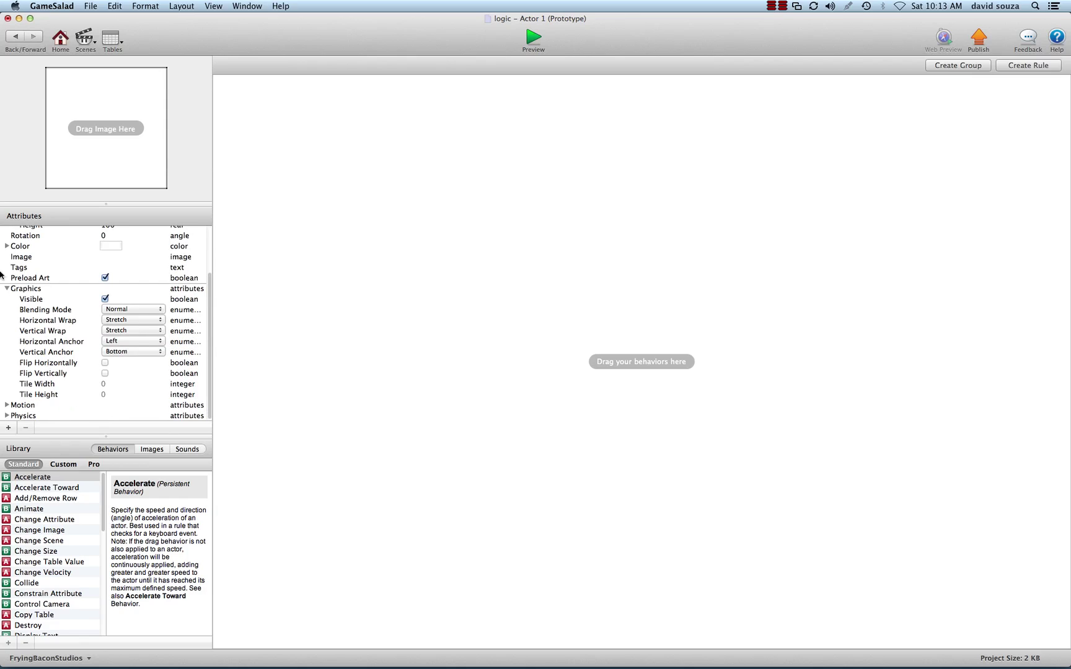
left_click(7, 288)
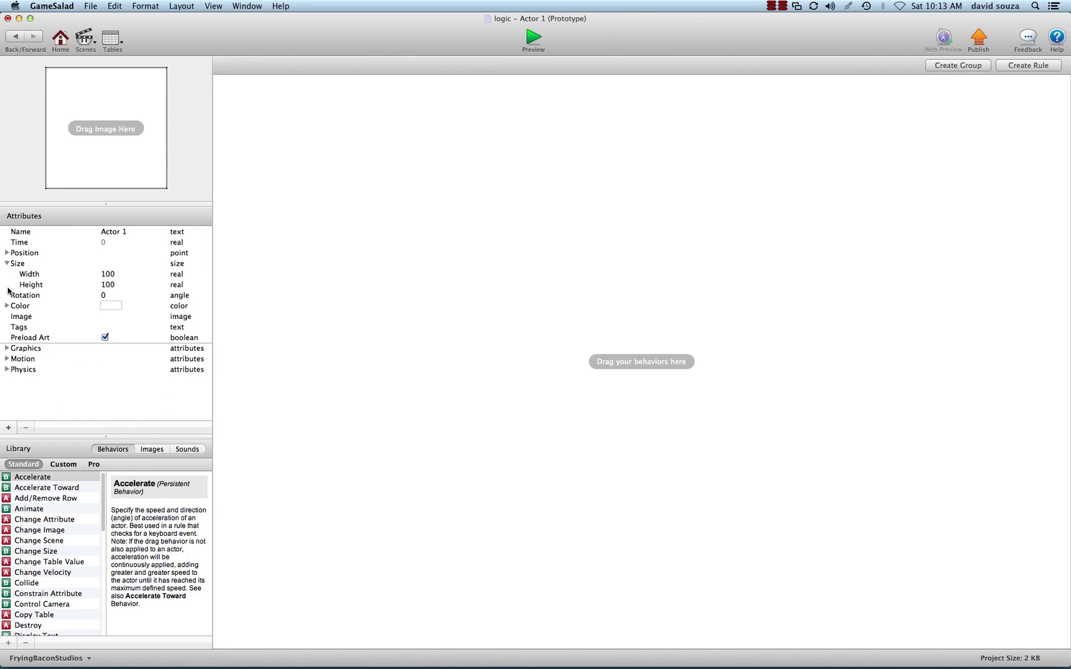
left_click(8, 349)
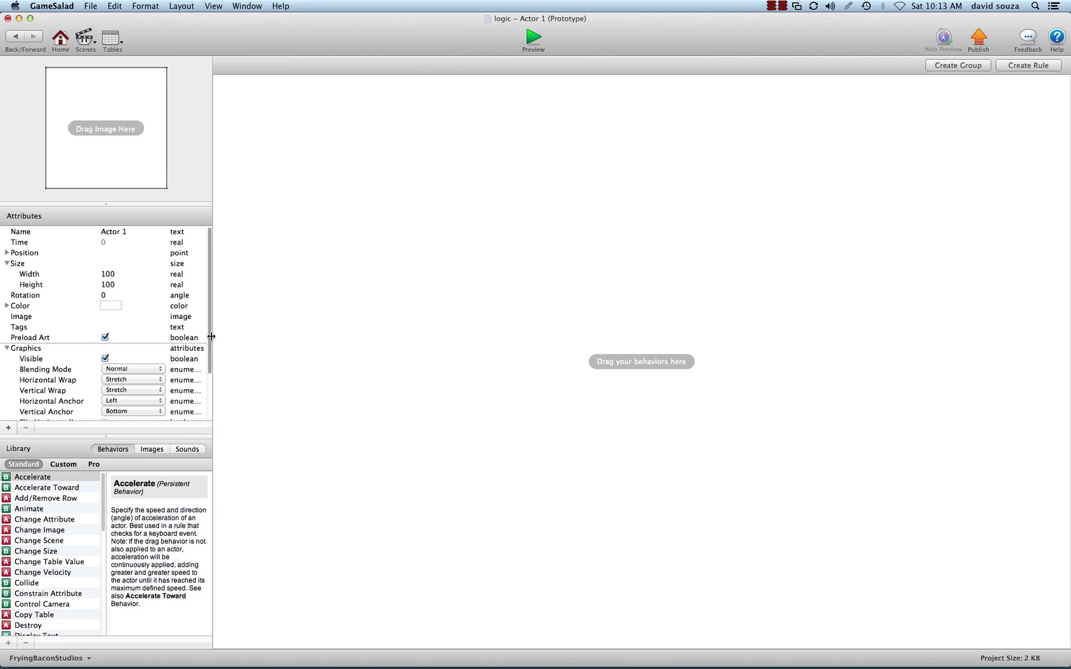
left_click_drag(211, 336, 211, 365)
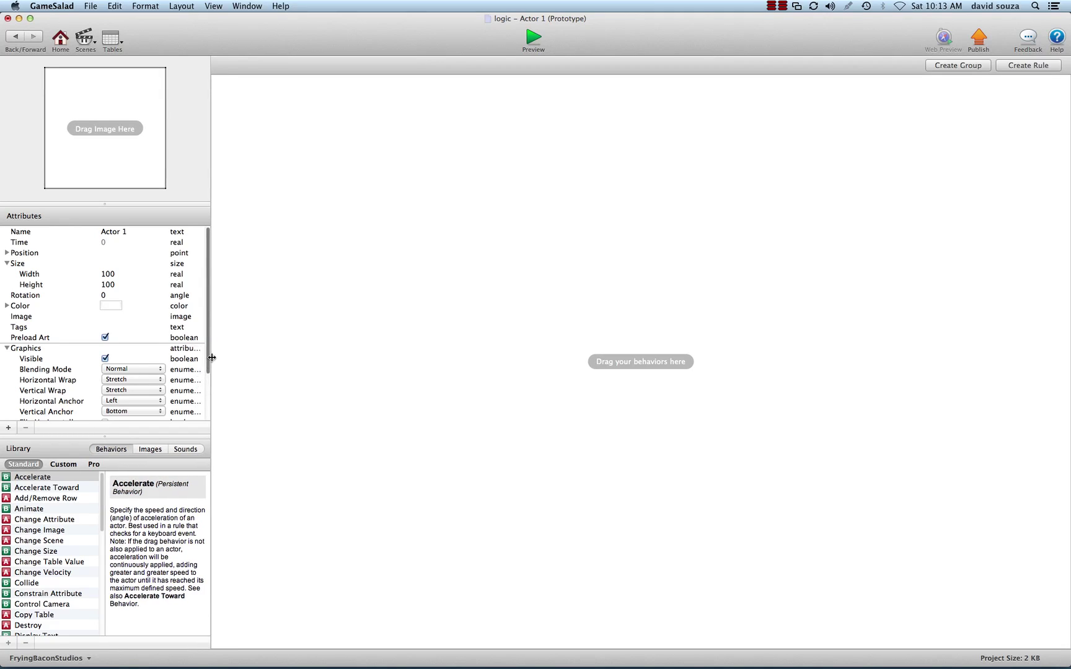
scroll(207, 394, "down", 5)
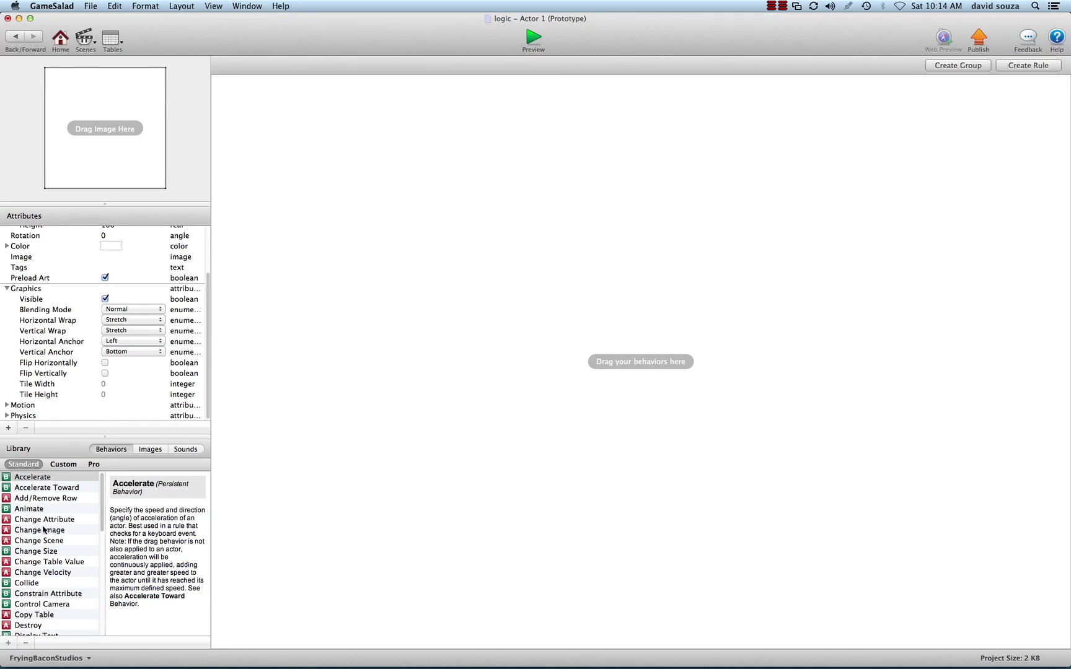
left_click(103, 513)
mouse_move(103, 513)
left_mouse_down()
mouse_move(100, 626)
mouse_move(100, 496)
left_mouse_up()
Step: Go back to the dark red Initial Scene and list the game's Name, Time, Display Size and Actor Tags
left_click(14, 40)
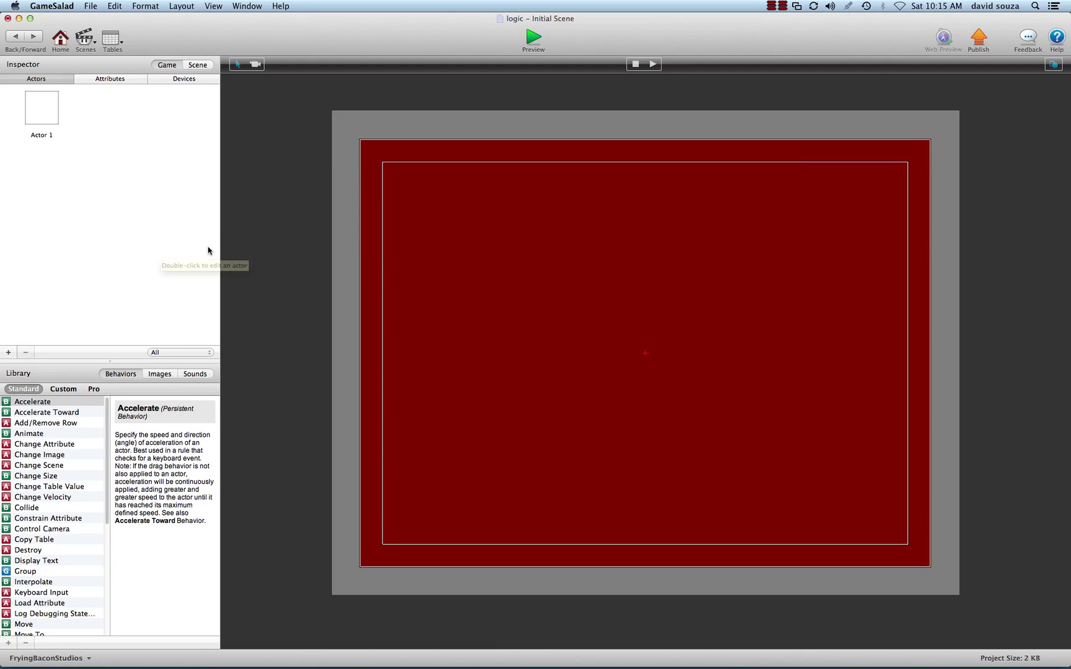
left_click(116, 78)
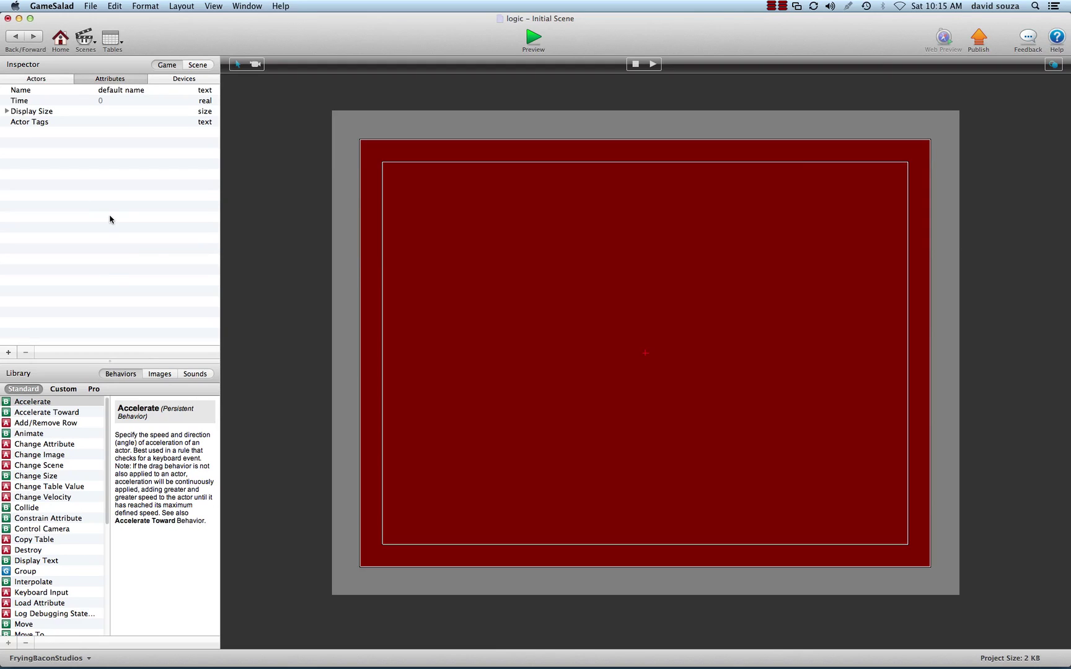